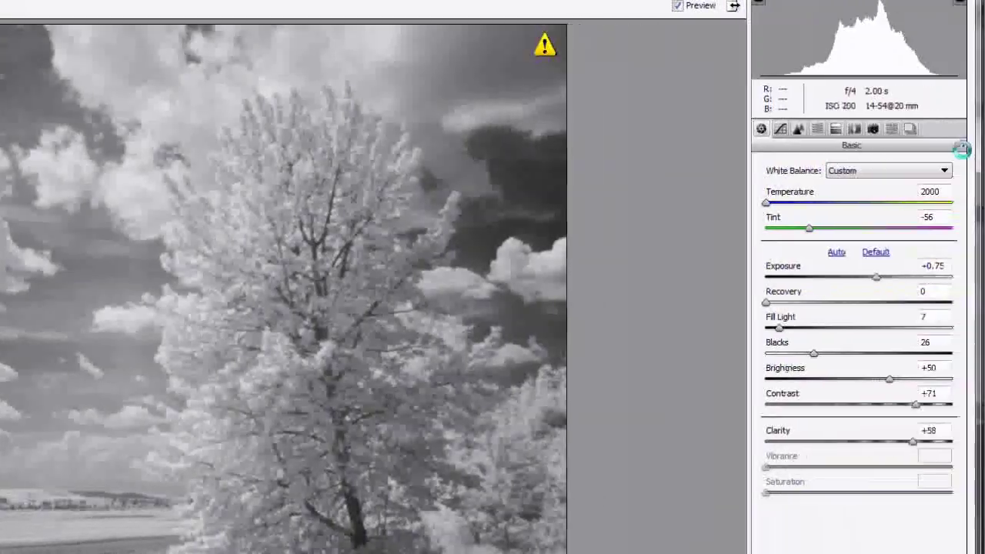
- Open the Camera Raw panel's settings flyout menu
left_click(959, 144)
- Reset the image to Camera Raw Defaults and pick the White Balance Tool
left_click(828, 180)
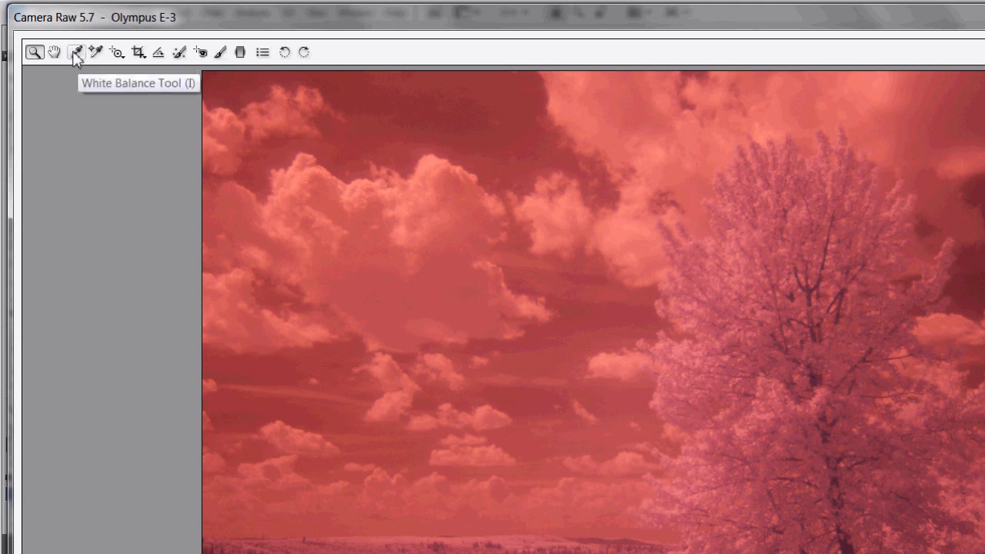
left_click(77, 53)
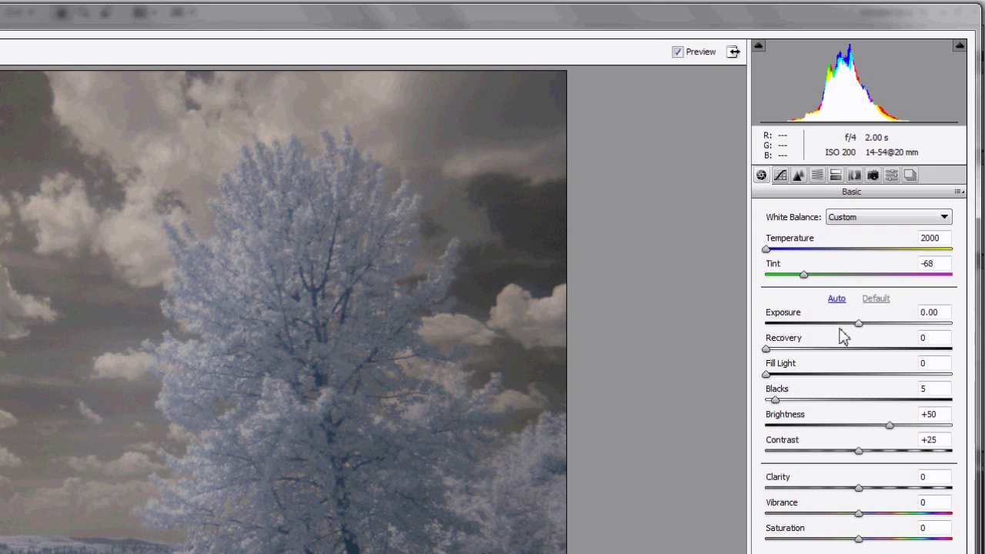
- Set Exposure +0.85, Blacks 34, Contrast +71, Clarity +53, Brightness +56, Saturation +22, then open the image
left_click_drag(858, 325, 883, 333)
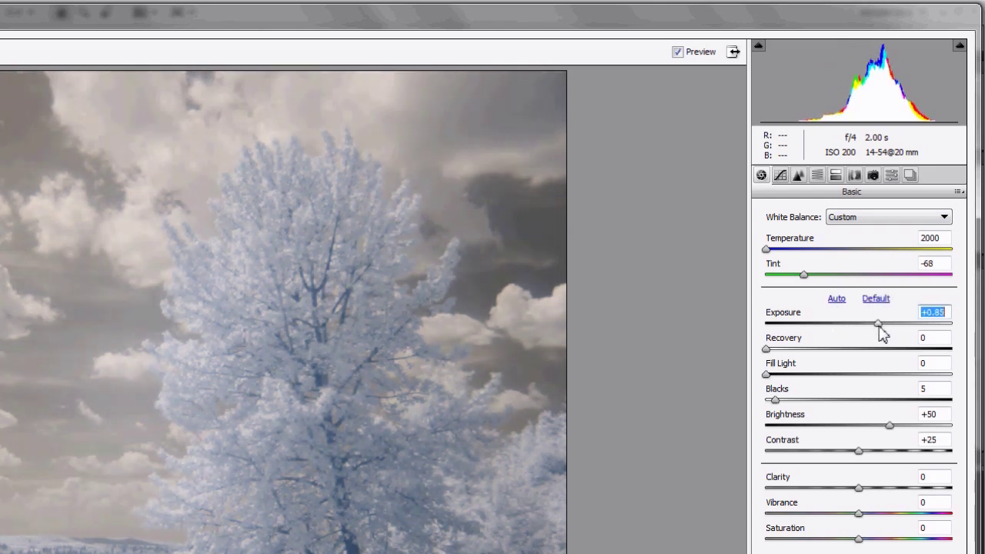
left_click_drag(775, 401, 829, 408)
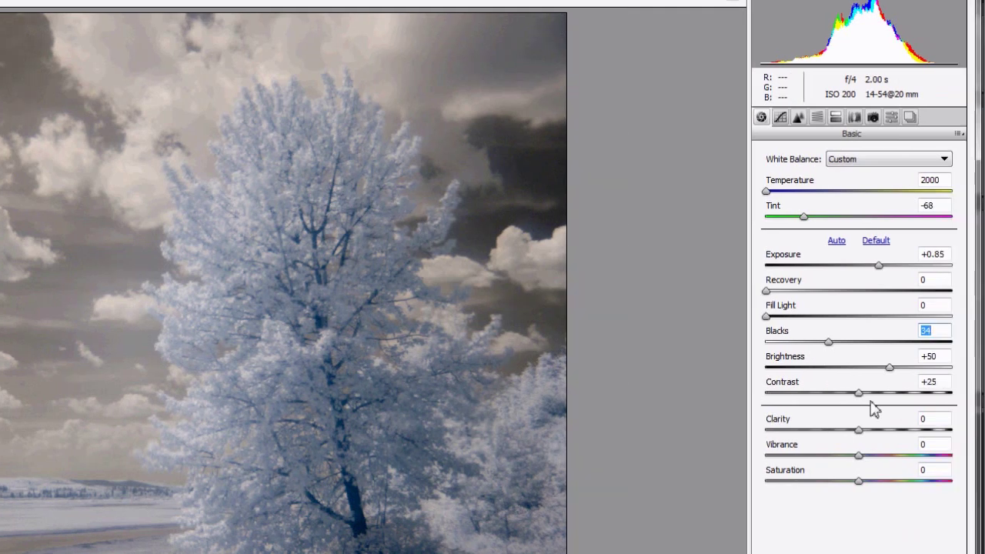
left_click_drag(860, 401, 916, 397)
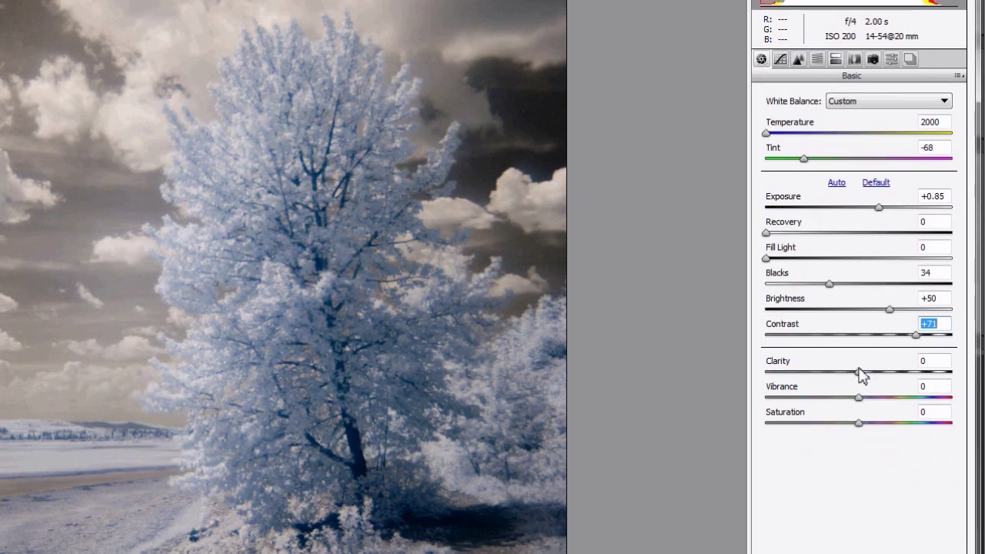
left_click_drag(859, 368, 908, 372)
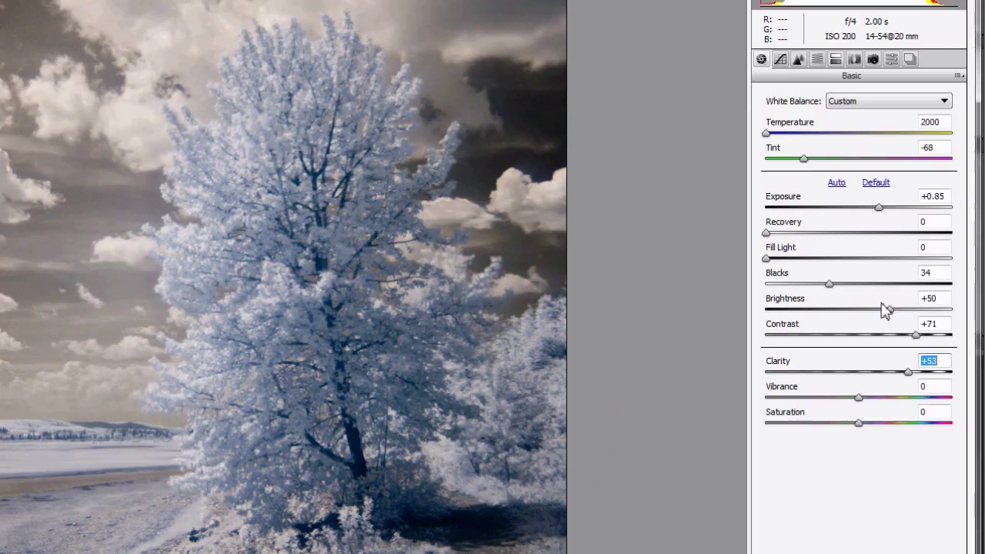
left_click_drag(890, 311, 894, 311)
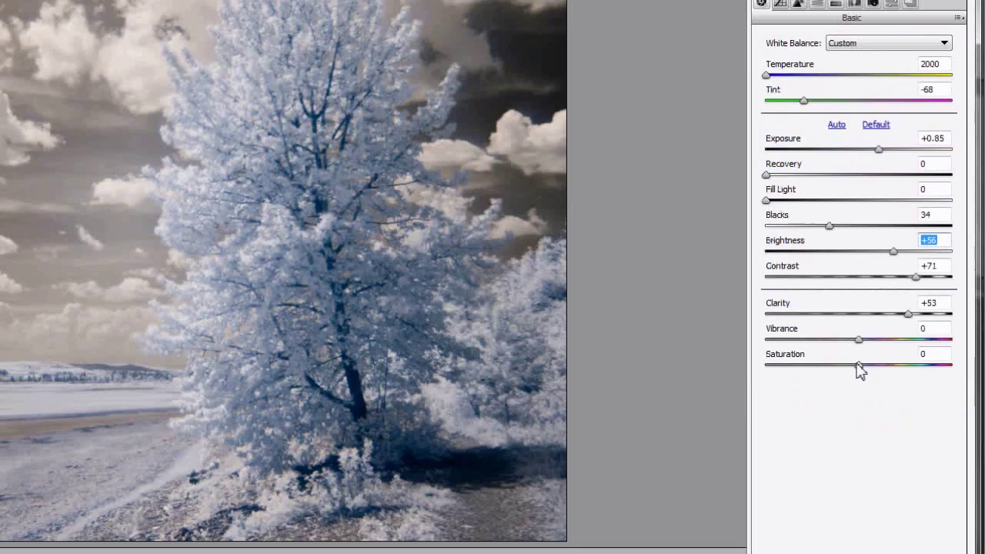
left_click_drag(858, 423, 881, 430)
left_click_drag(880, 366, 877, 374)
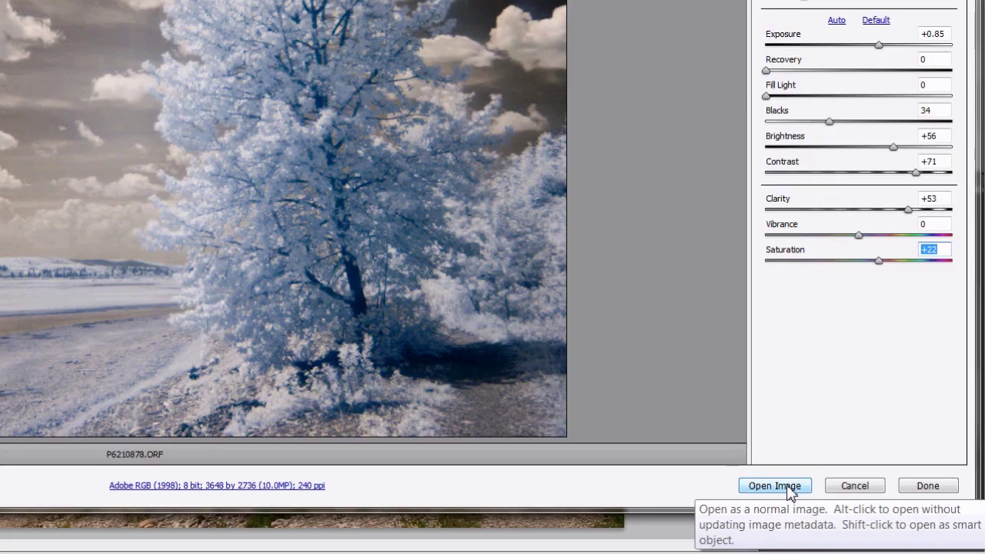
left_click(788, 488)
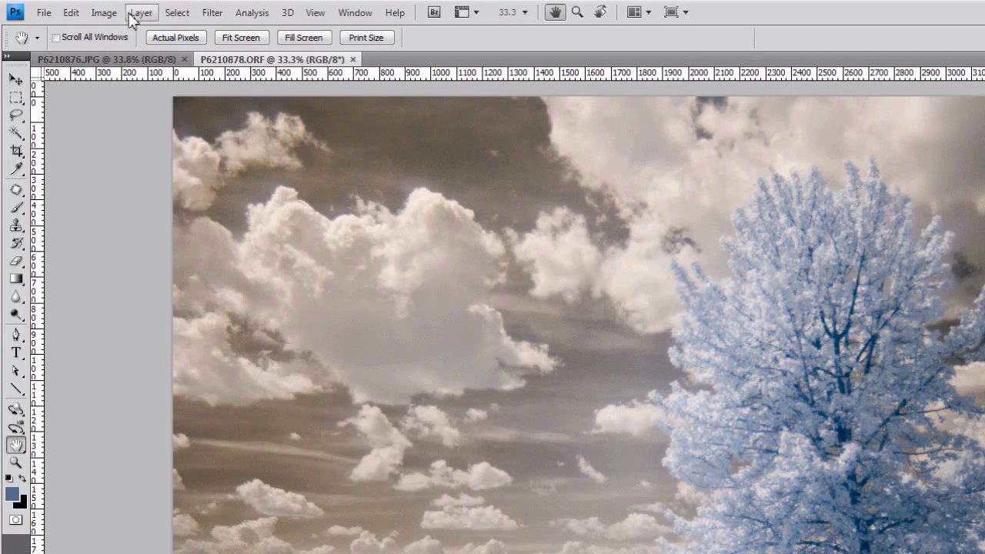
- In Channel Mixer, set the Red output to Red 0% and Blue 100%
left_click(104, 13)
mouse_move(129, 63)
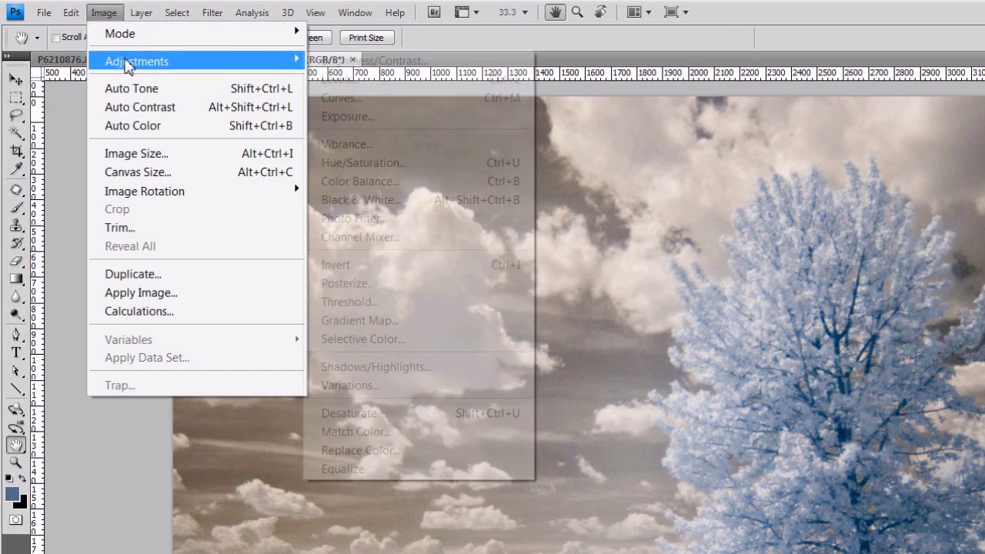
left_click(410, 239)
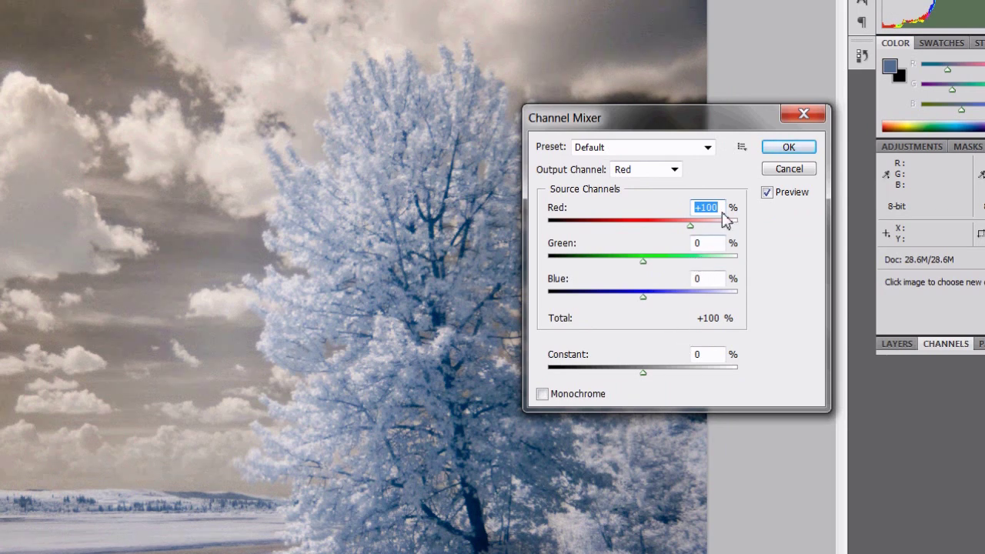
left_click(673, 170)
left_click(675, 171)
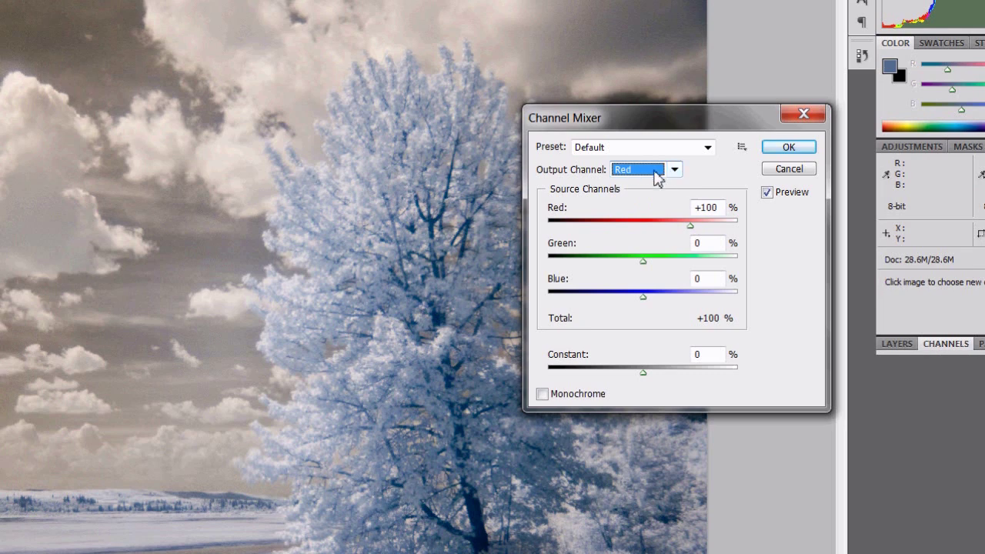
left_click(717, 208)
double_click(717, 208)
type("0")
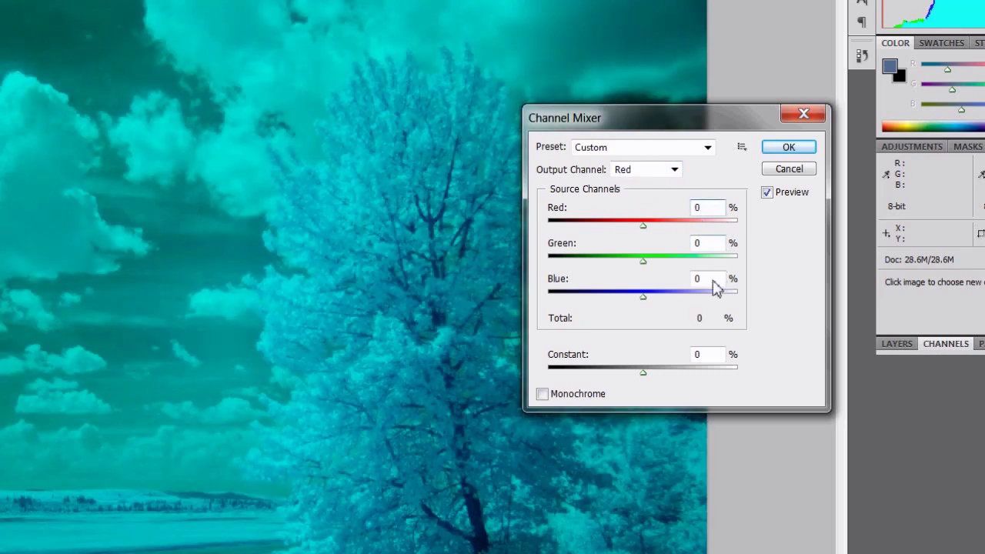
left_click(715, 282)
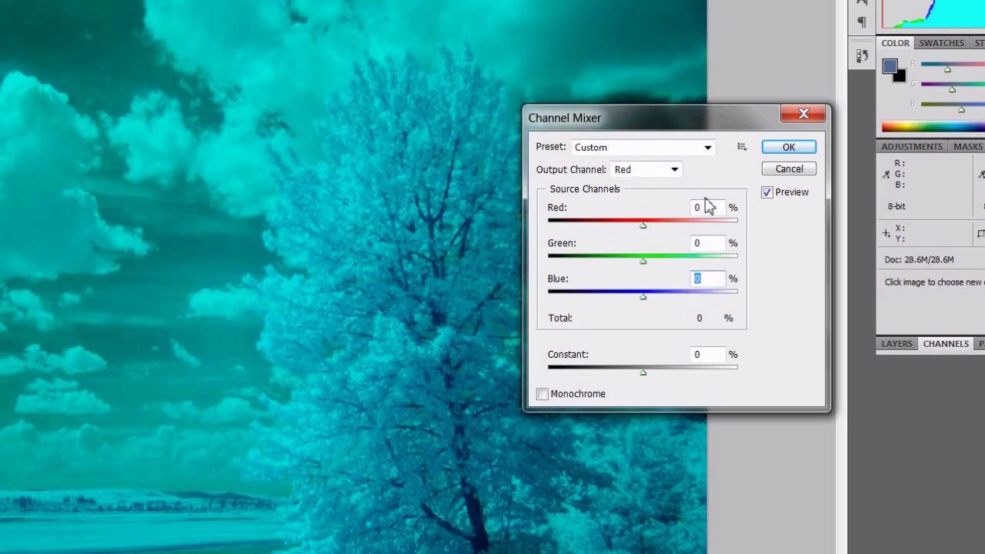
type("100")
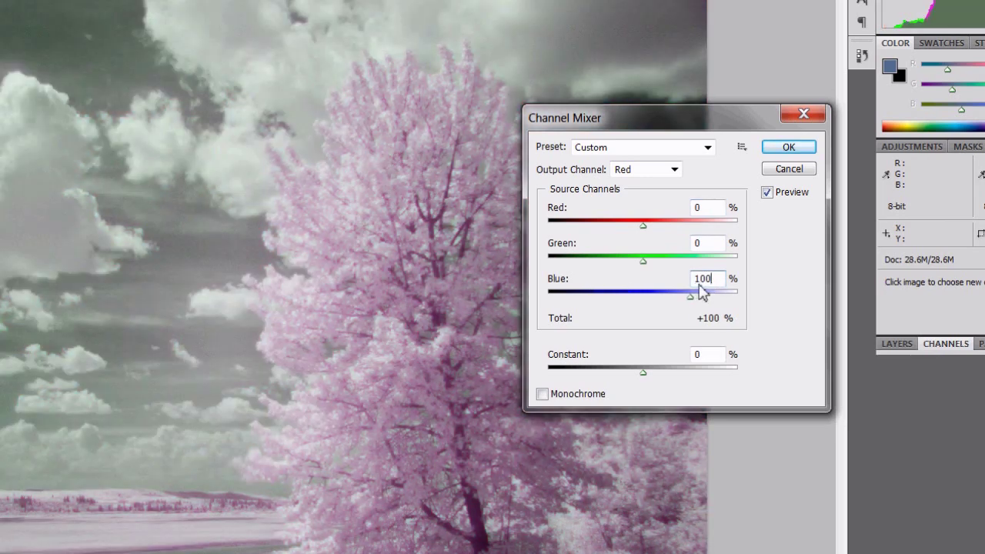
- Set the Blue output to Red 100% and Blue 0%, keep Constant at 0, and apply
left_click(674, 169)
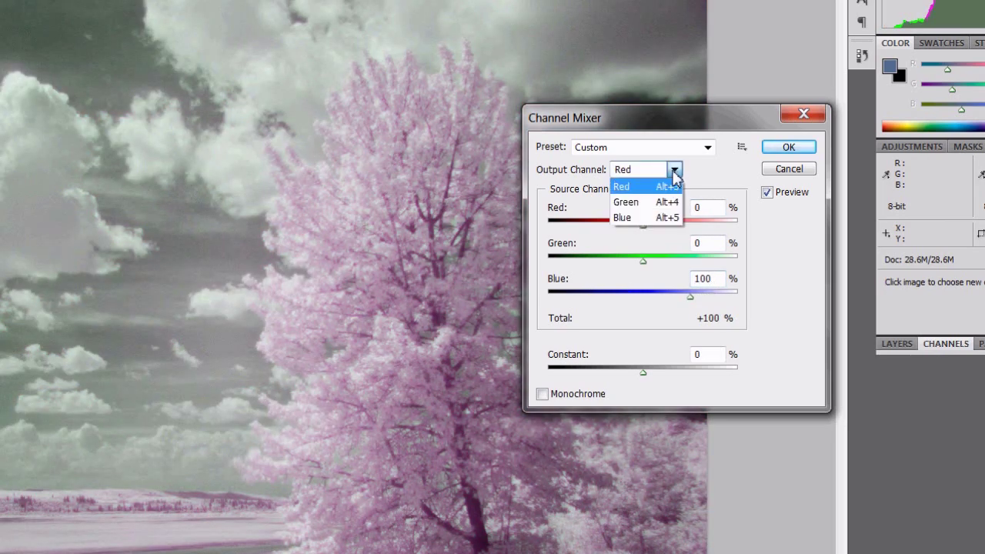
left_click(645, 219)
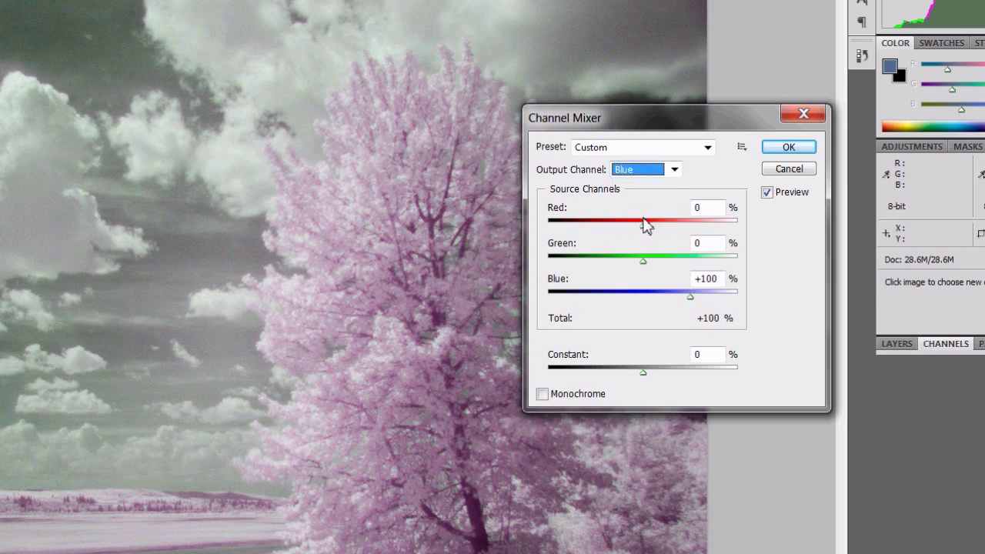
double_click(716, 211)
type("100")
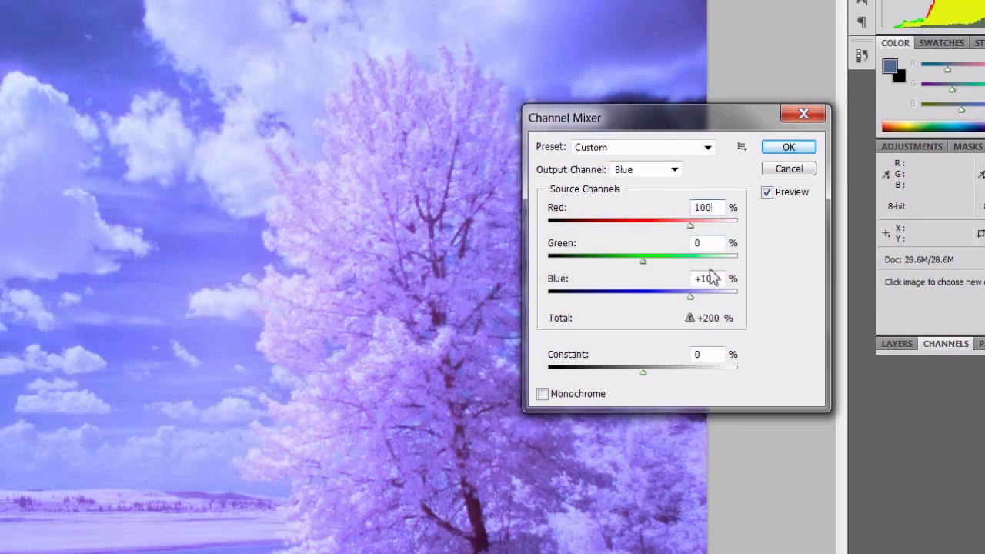
double_click(711, 279)
type("0")
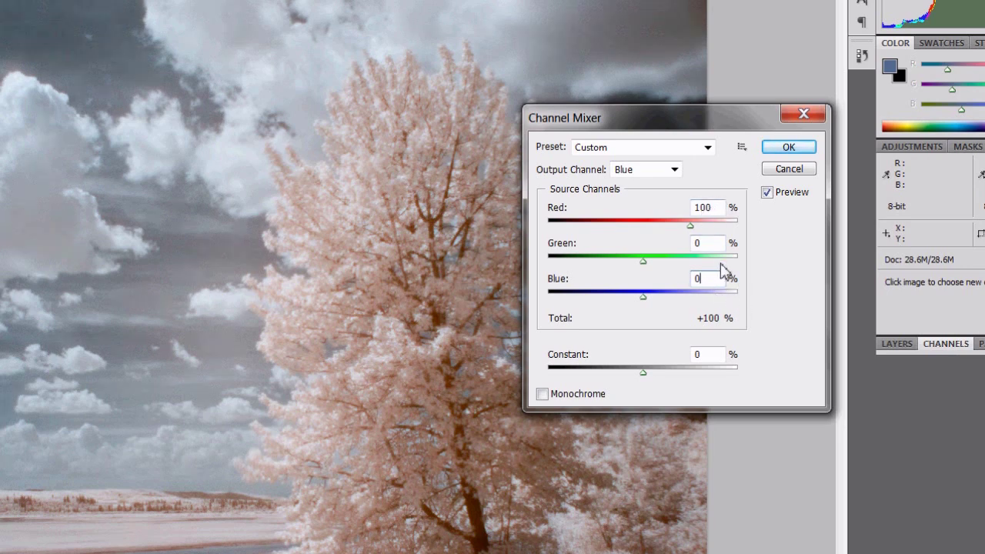
left_click(642, 374)
left_click_drag(641, 372, 671, 352)
type("0")
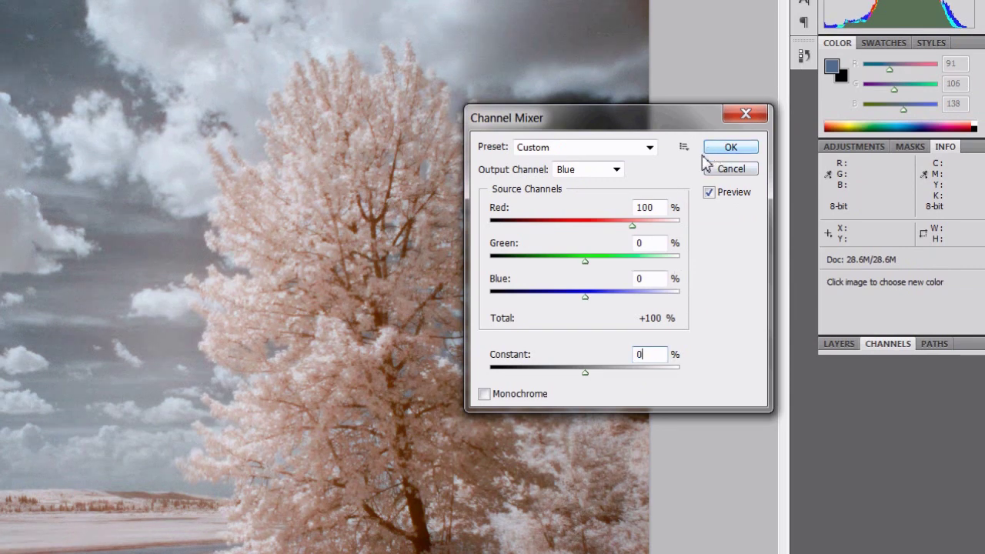
left_click(725, 149)
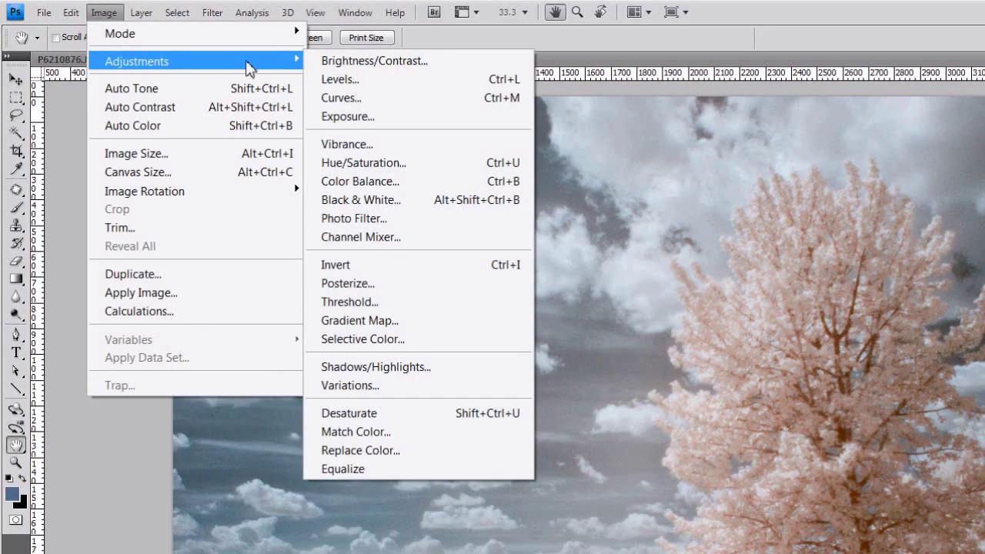
- Apply Levels with inputs 30, 1.02 and 223, toggling Preview to compare before and after
left_click(359, 80)
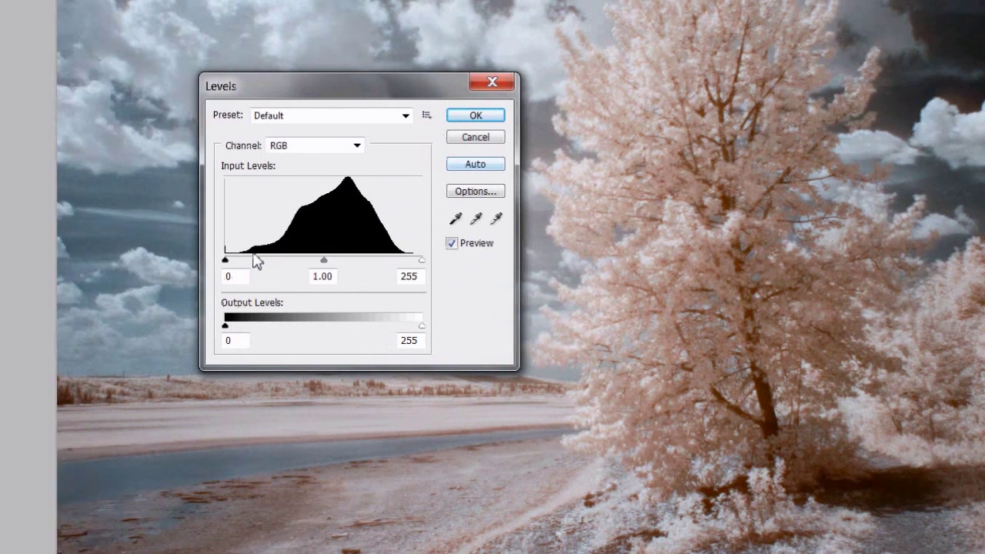
left_click_drag(109, 261, 115, 265)
left_click_drag(288, 266, 306, 264)
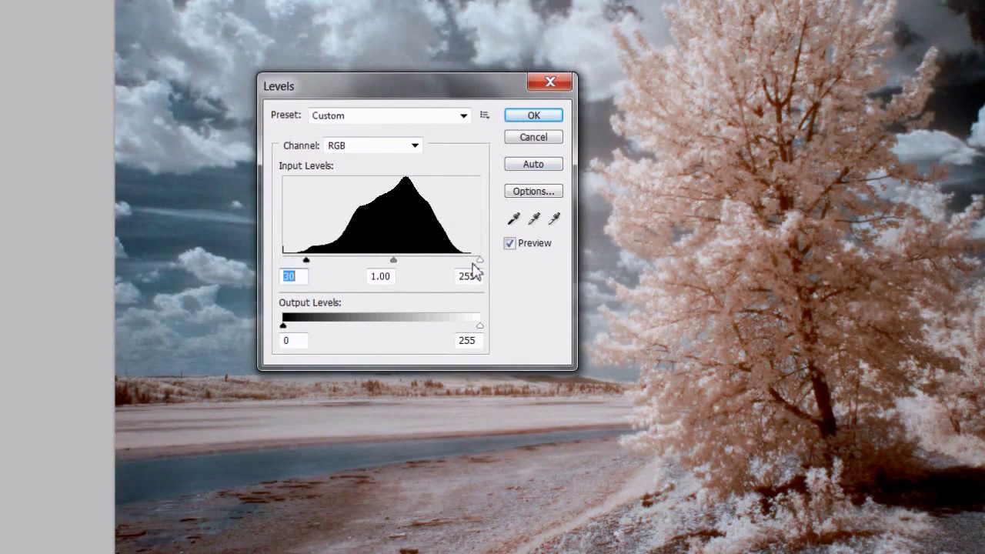
mouse_move(477, 261)
left_mouse_down()
mouse_move(444, 264)
mouse_move(460, 264)
left_mouse_up()
left_click_drag(378, 261, 378, 260)
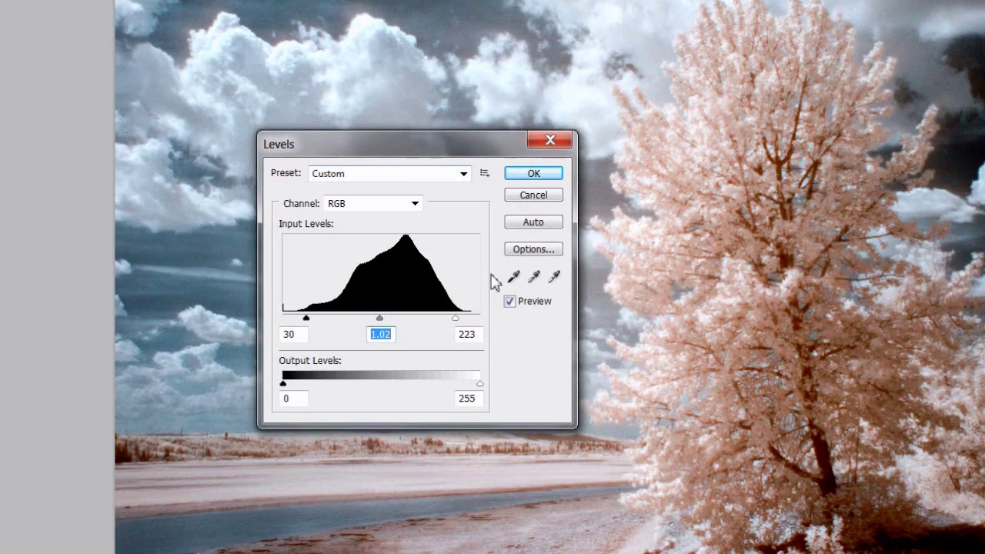
left_click(511, 303)
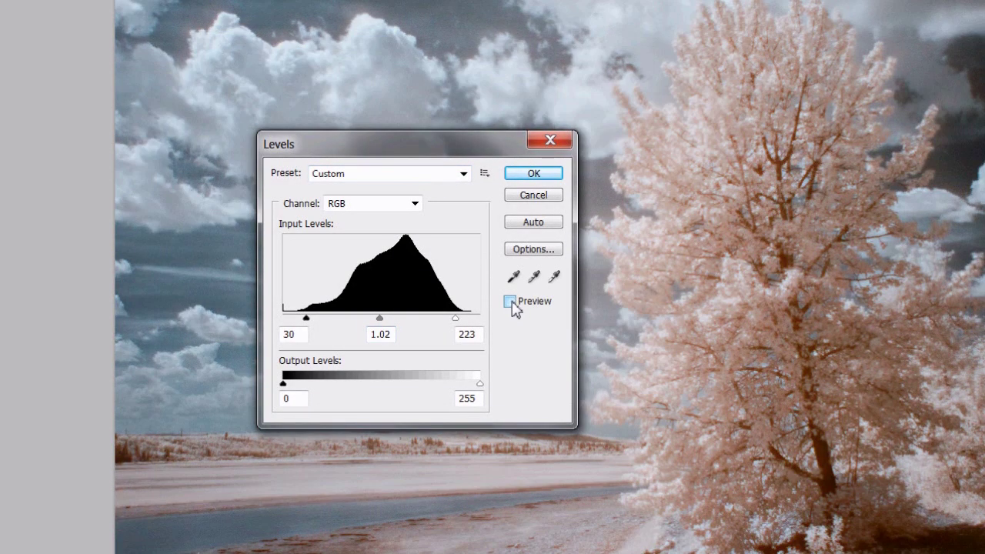
left_click(510, 304)
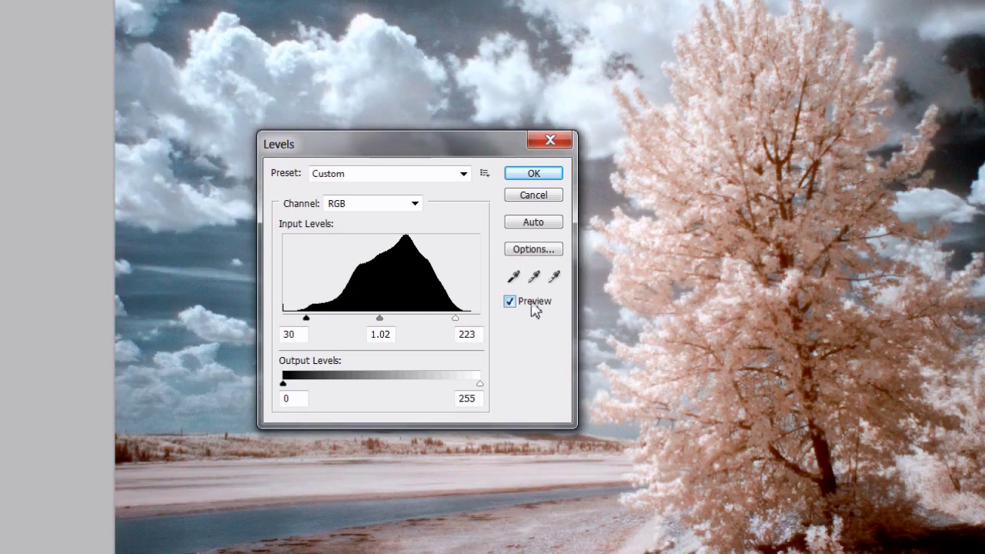
left_click(543, 176)
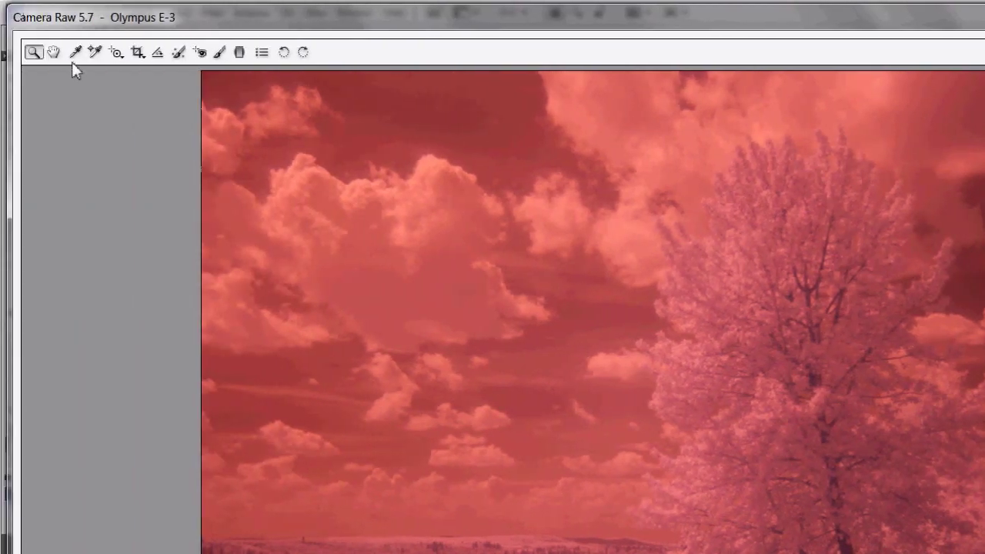
- Sample a neutral area with the White Balance Tool, then show the HSL / Grayscale settings
left_click(77, 53)
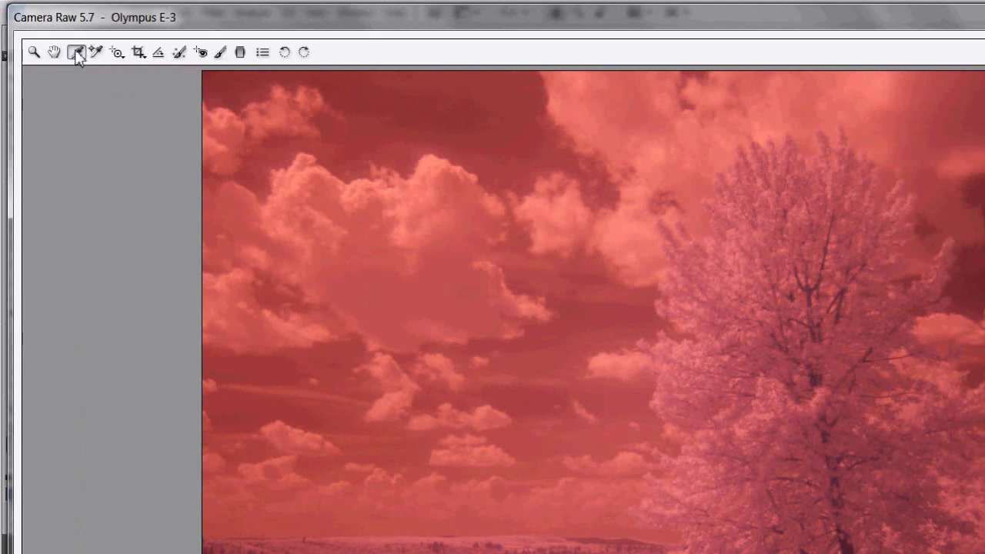
left_click(433, 164)
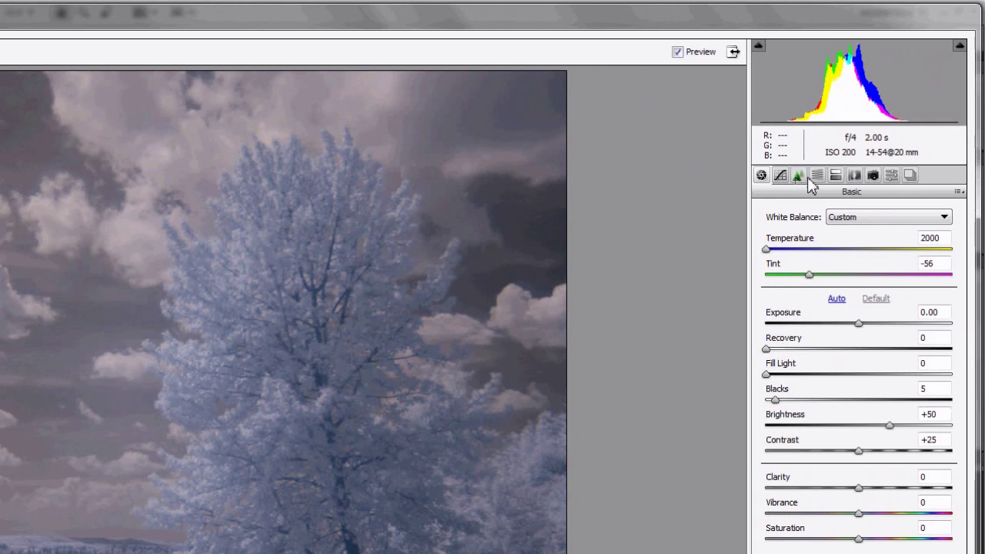
left_click(818, 176)
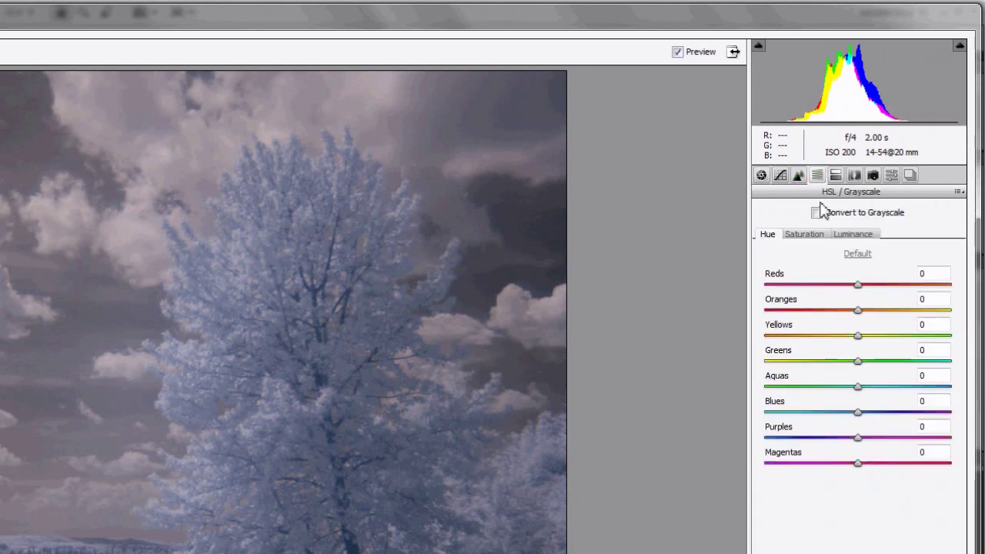
- Convert to grayscale and set Exposure +0.75, Blacks 26, Contrast +59 and Clarity +54
left_click(817, 214)
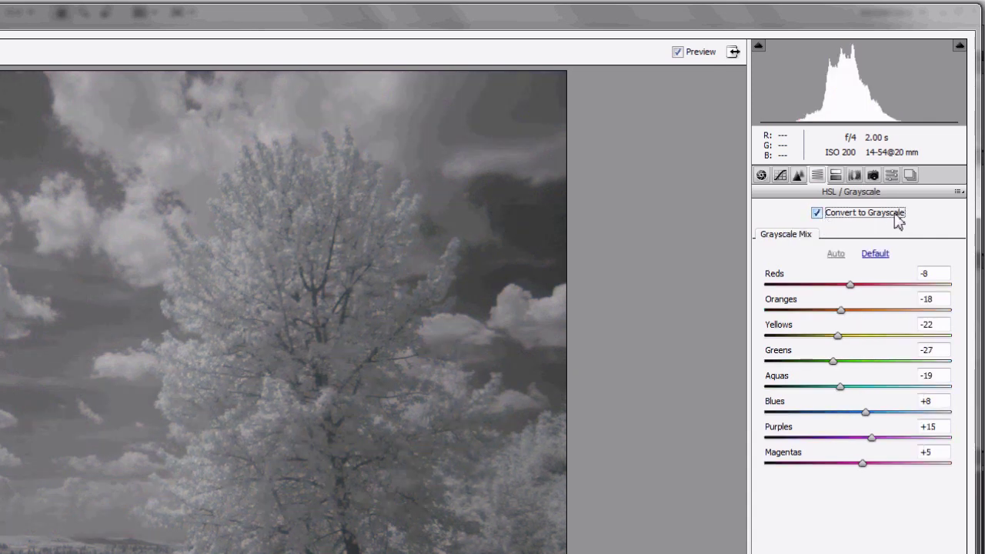
left_click(761, 175)
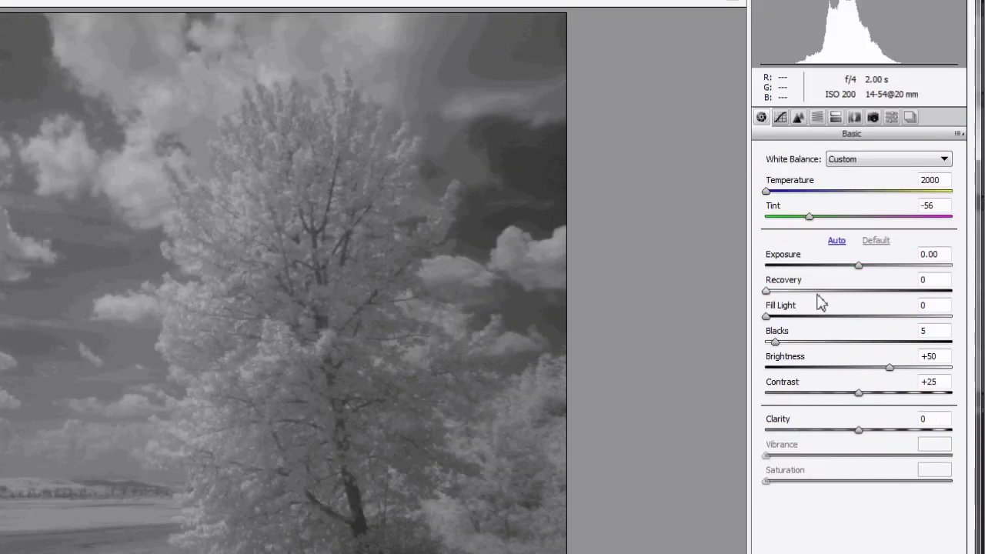
left_click_drag(858, 265, 879, 268)
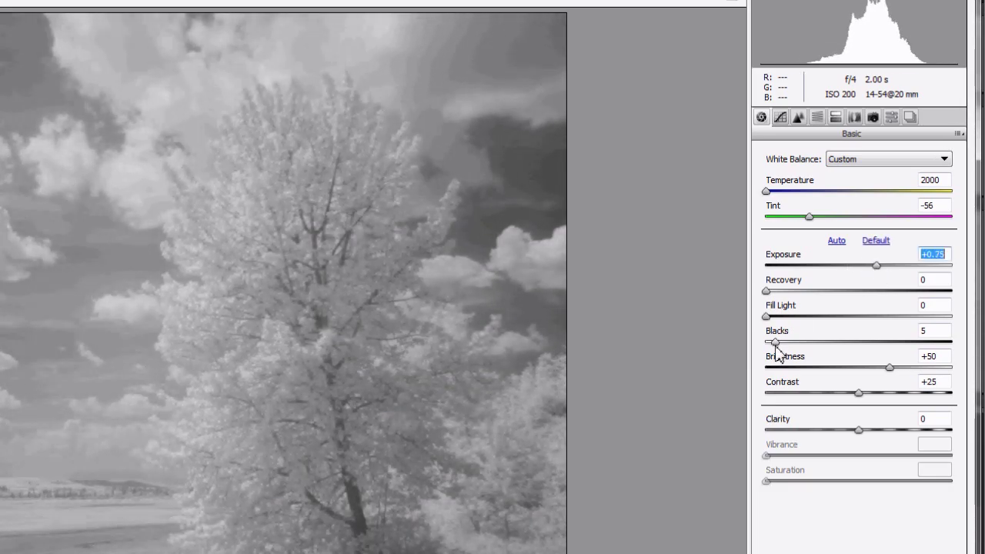
left_click_drag(774, 342, 816, 346)
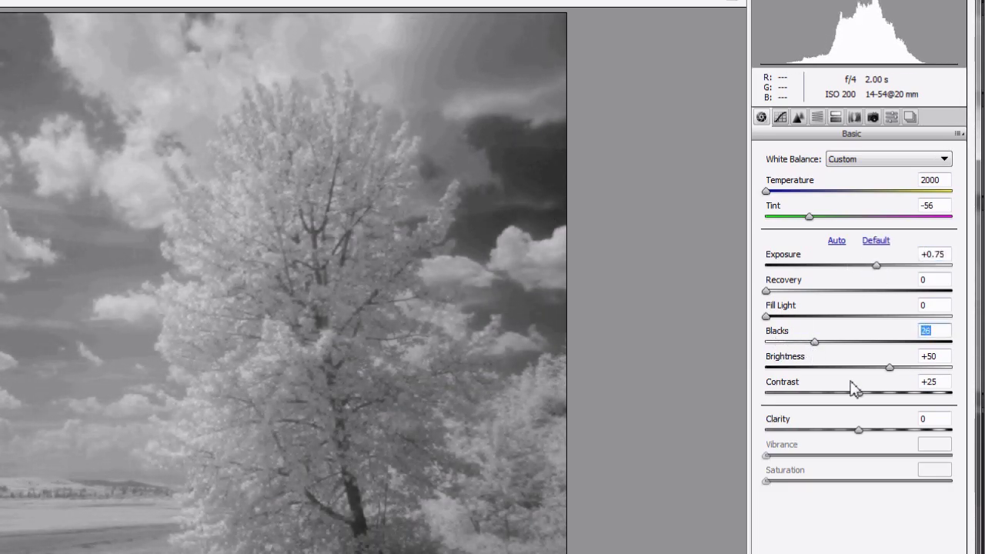
left_click_drag(858, 394, 924, 397)
left_click_drag(862, 371, 909, 375)
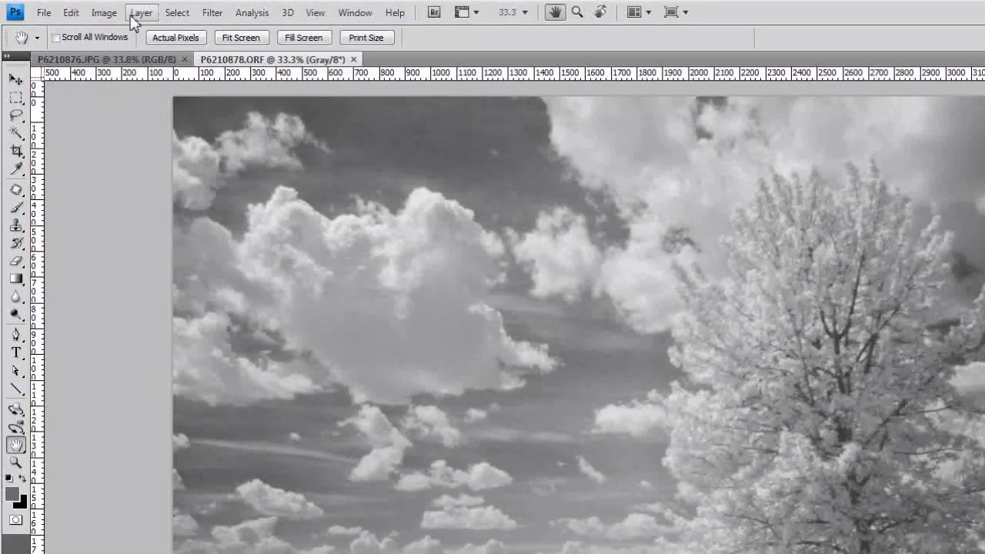
- Switch to the colour P6210876.JPG document
left_click(104, 12)
mouse_move(135, 63)
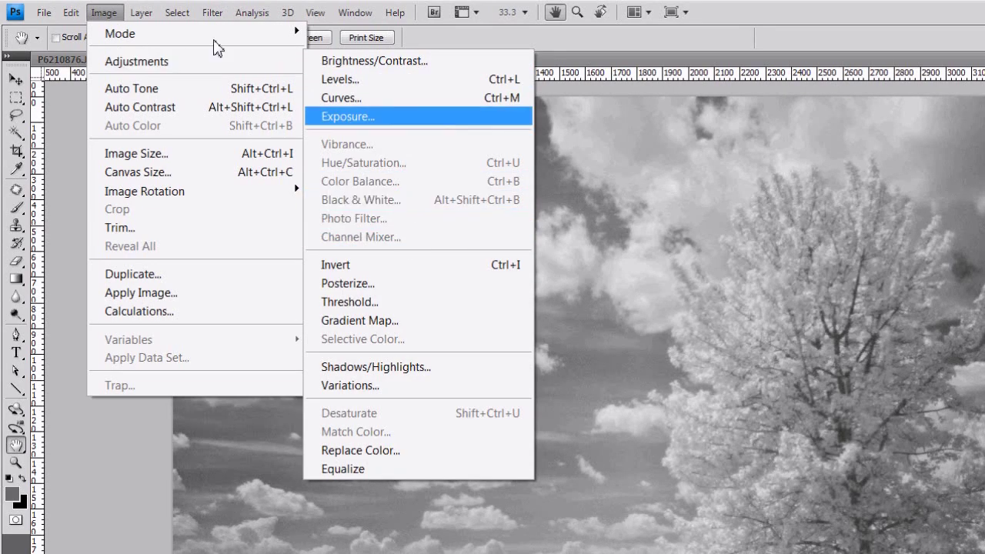
mouse_move(209, 33)
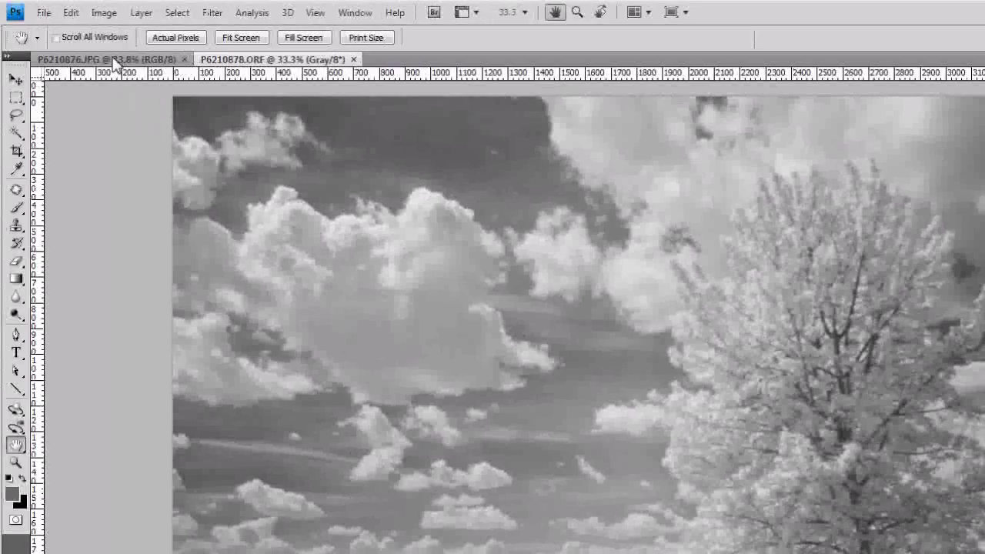
left_click(108, 60)
- Open the Black & White adjustment at its Default mix and move the dialog aside
left_click(103, 12)
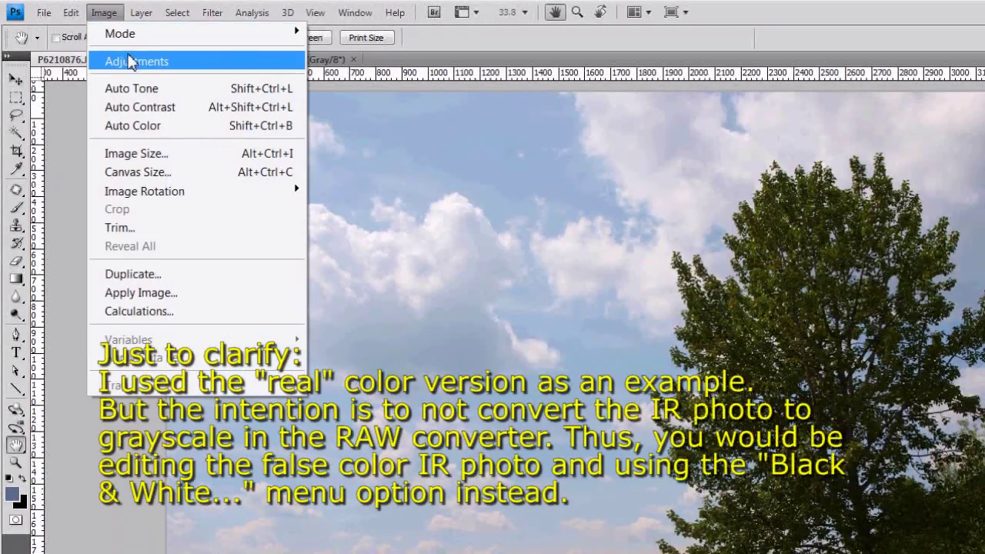
mouse_move(132, 62)
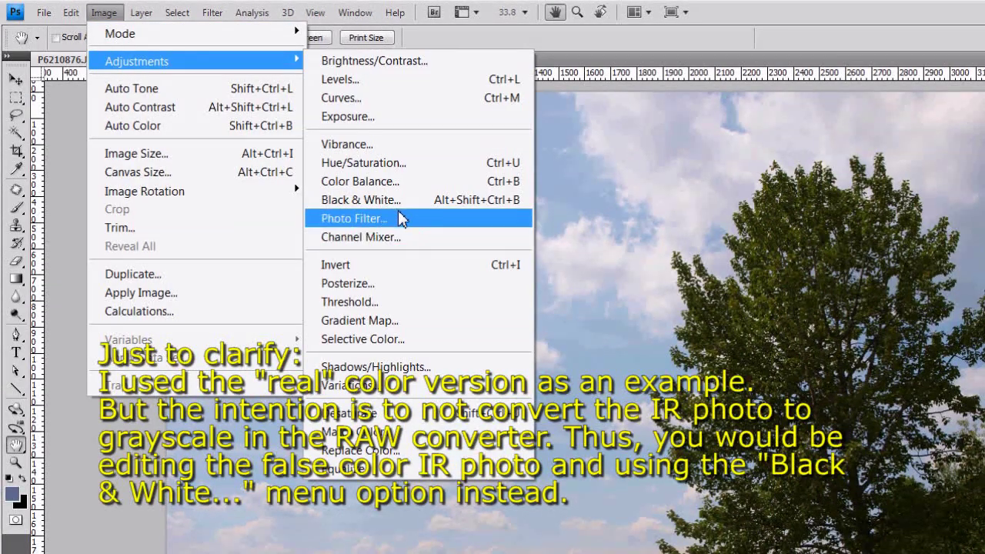
left_click(667, 244)
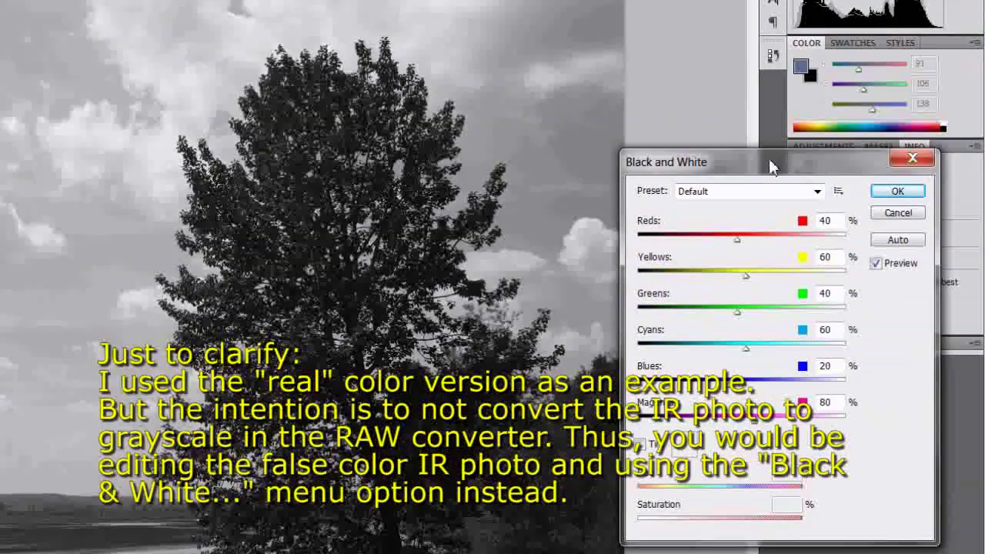
left_click_drag(771, 167, 618, 182)
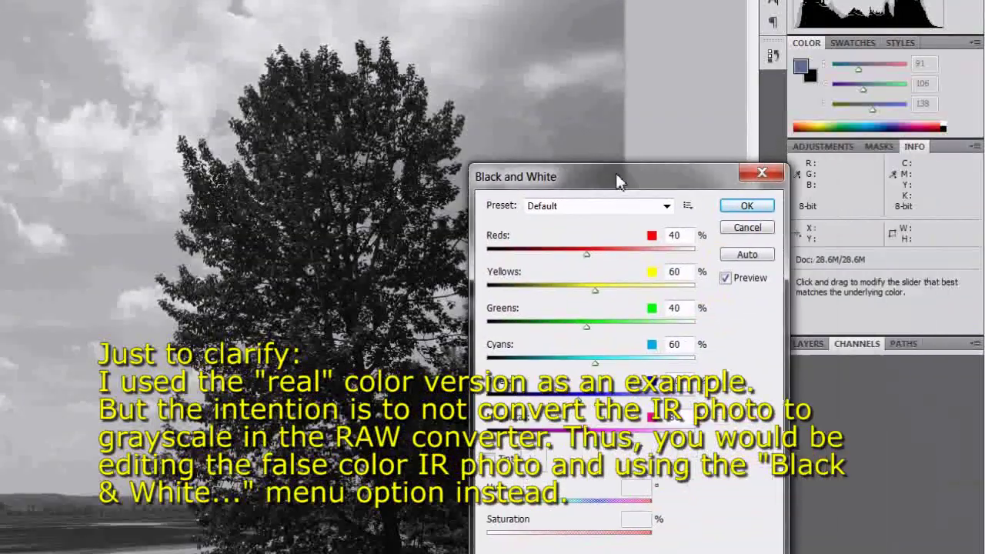